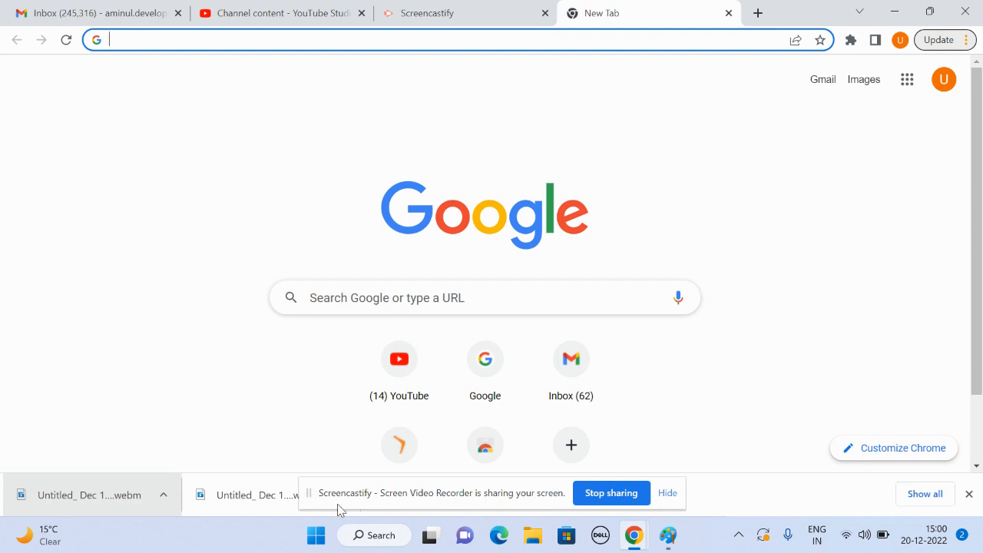
Search Windows for notepad, open the Notepad app and maximize its window.
left_click(373, 544)
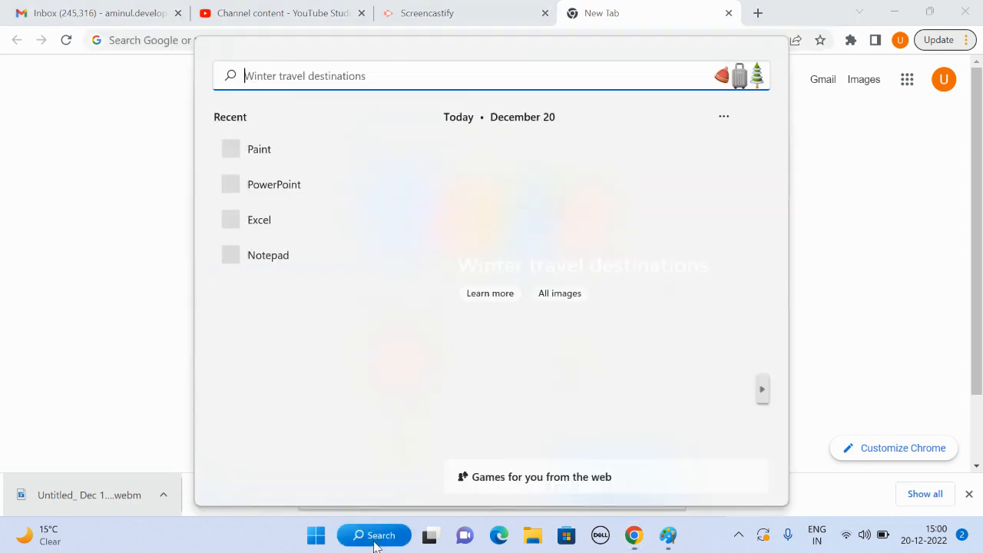
type("nop")
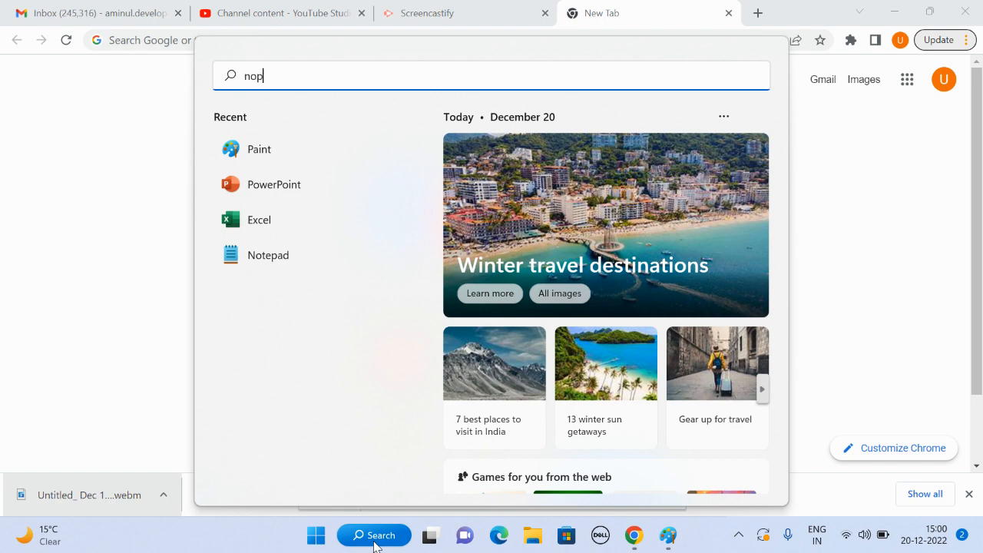
key("BackSpace")
type("tepad")
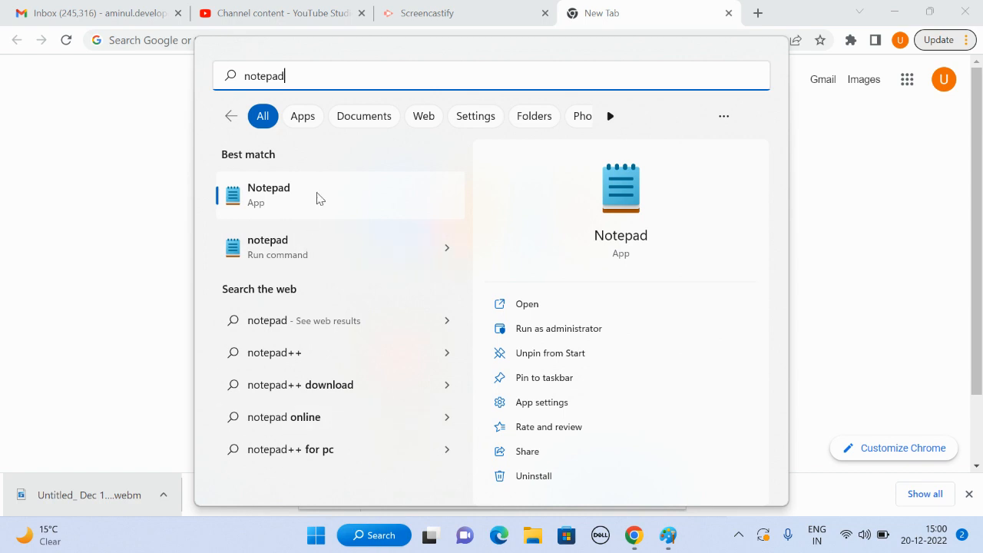
left_click(256, 197)
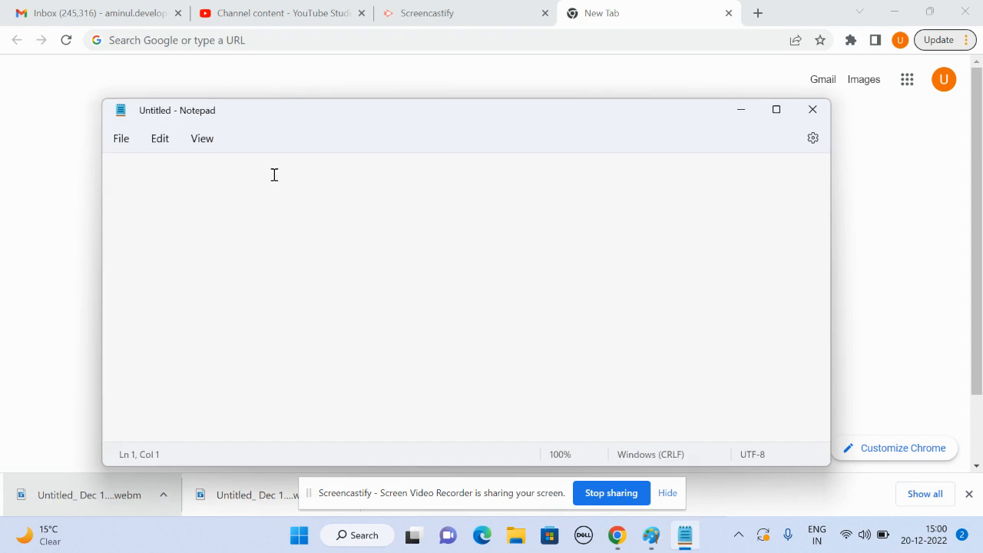
double_click(374, 110)
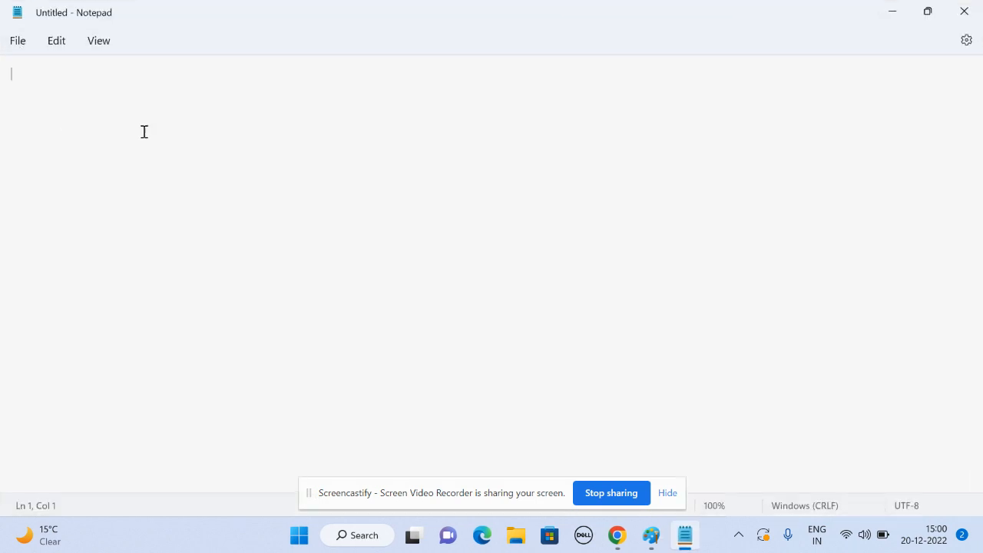
Enter the sentence "The quick brown fox jumps right over the lazy dog." followed by a line break.
type("THe qui")
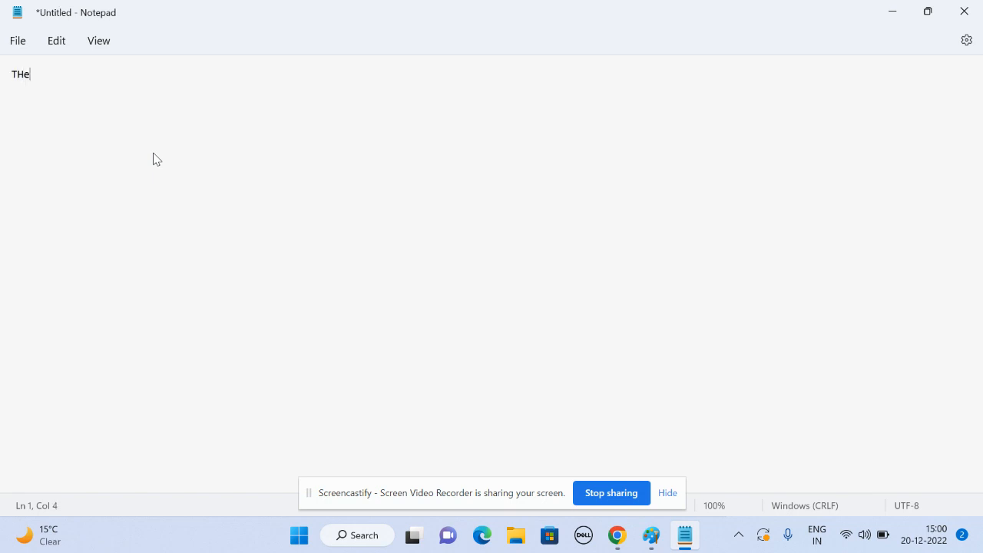
key("BackSpace")
key("BackSpace")
key("BackSpace")
key("BackSpace")
key("BackSpace")
key("BackSpace")
type("he quick brown fox jumps ")
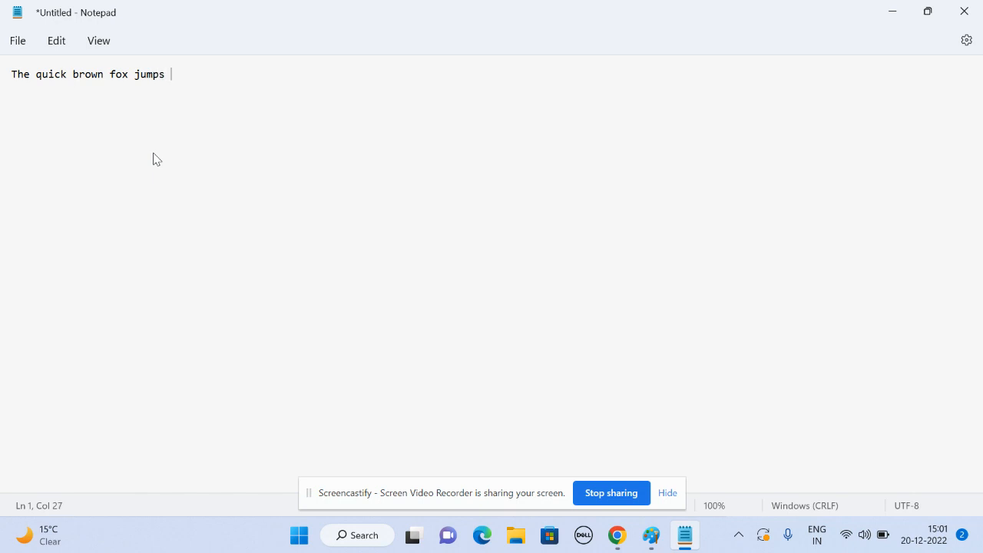
type("right over the lazy dog.")
key("Return")
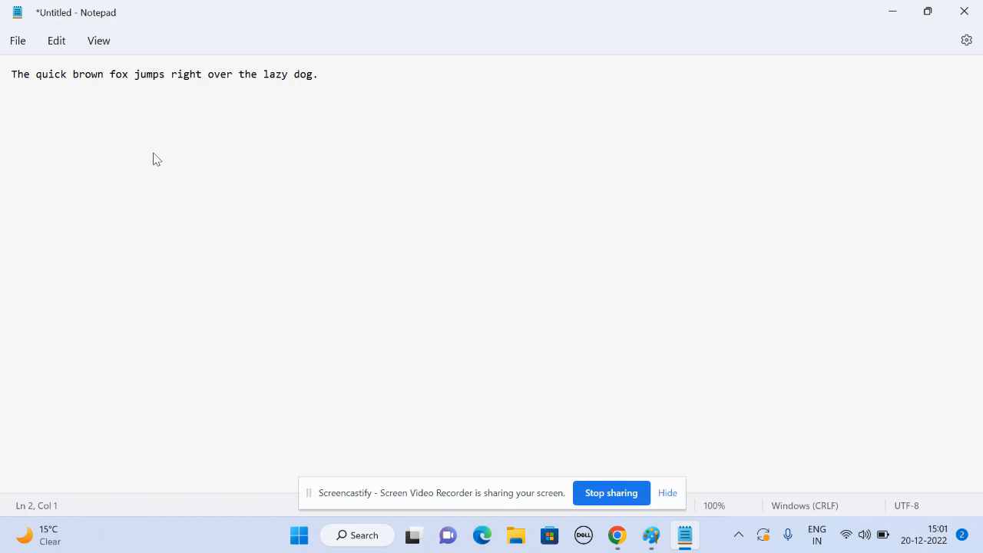
left_click(18, 41)
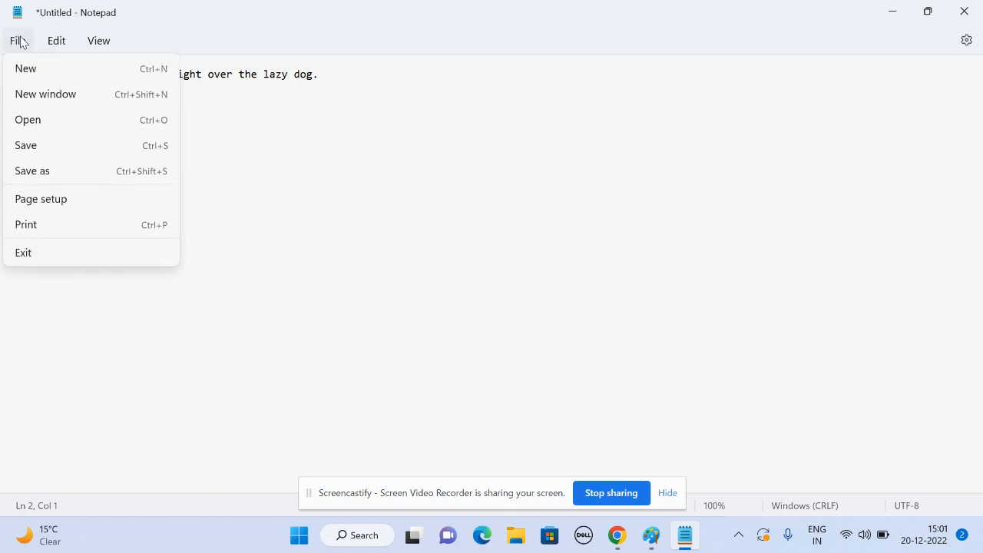
left_click(62, 39)
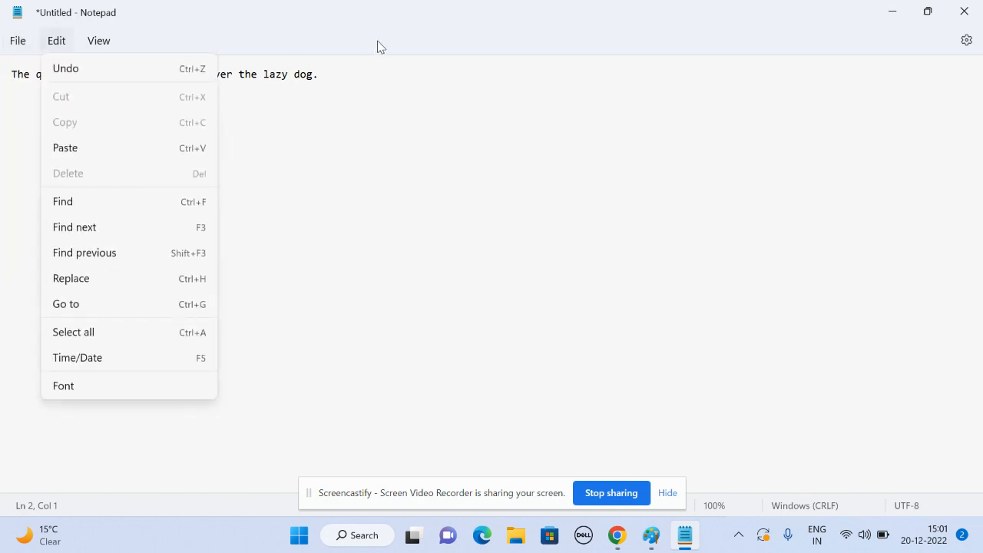
left_click(370, 64)
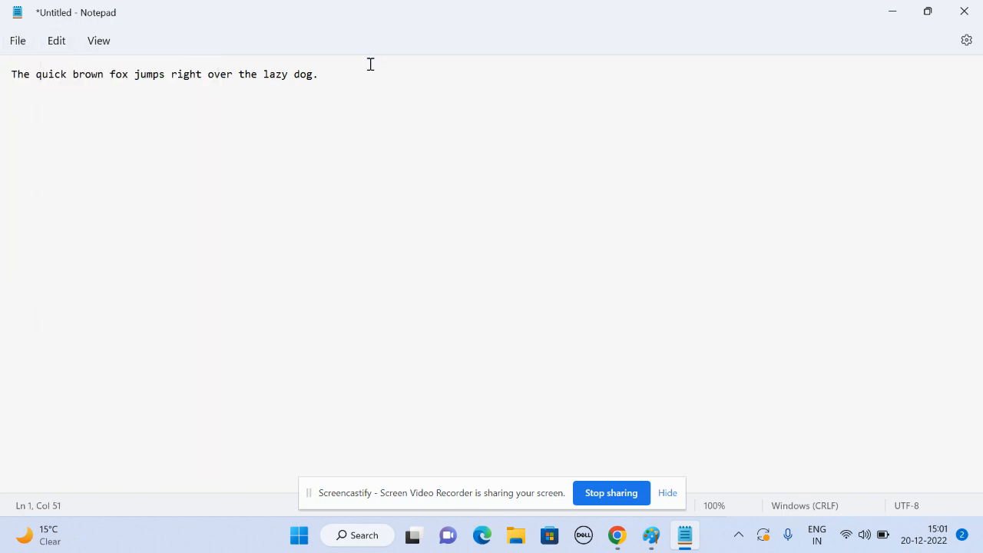
Save the document as a text file named Test in the Desktop folder.
left_click(17, 46)
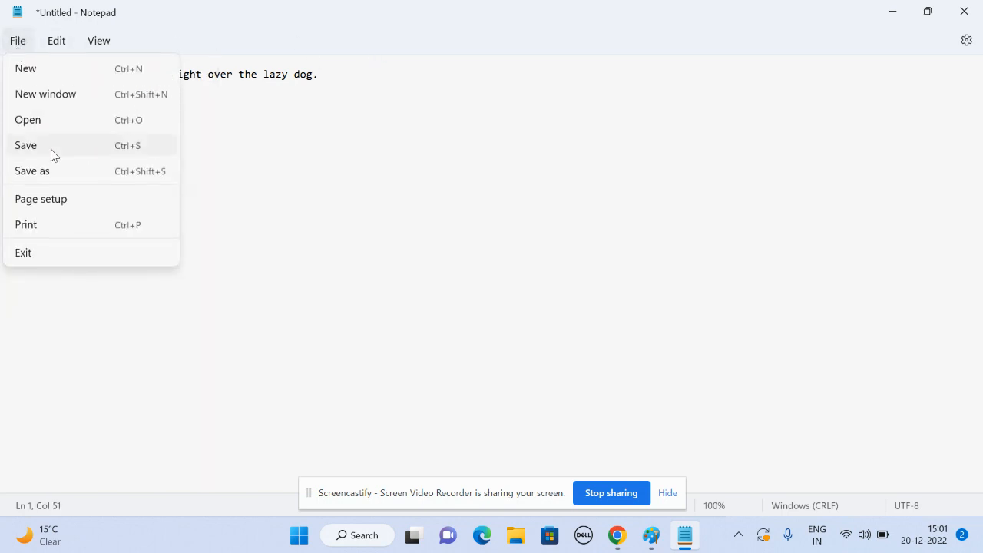
left_click(53, 175)
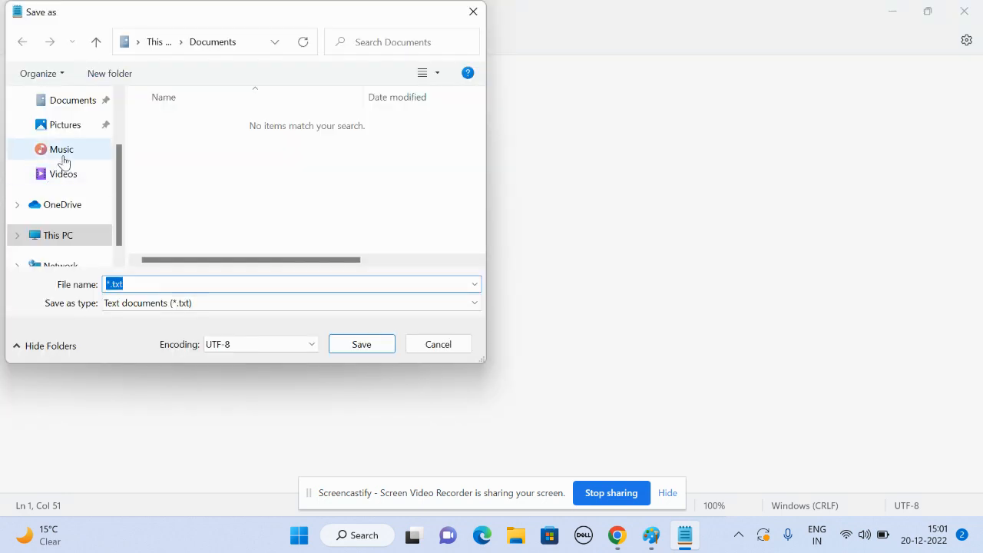
left_click(118, 109)
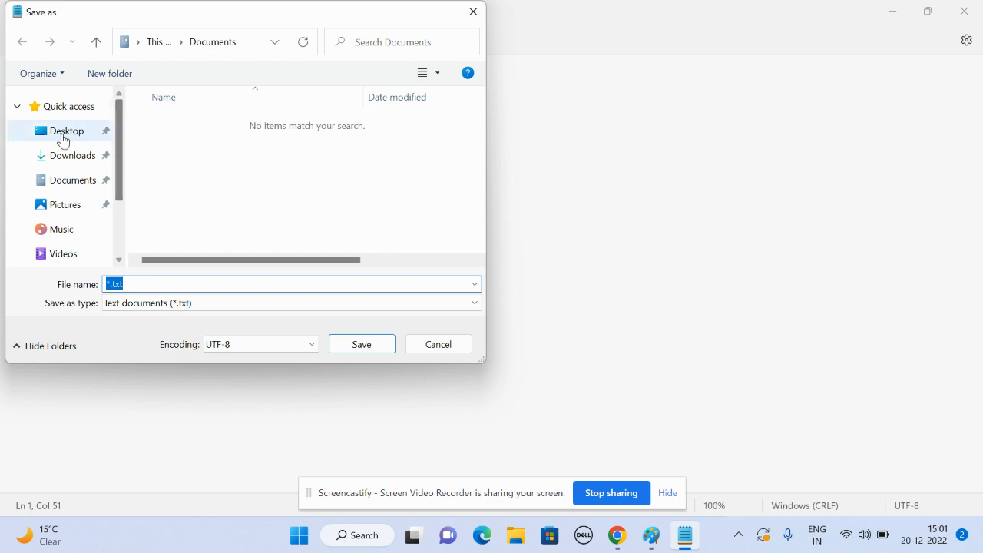
left_click(63, 134)
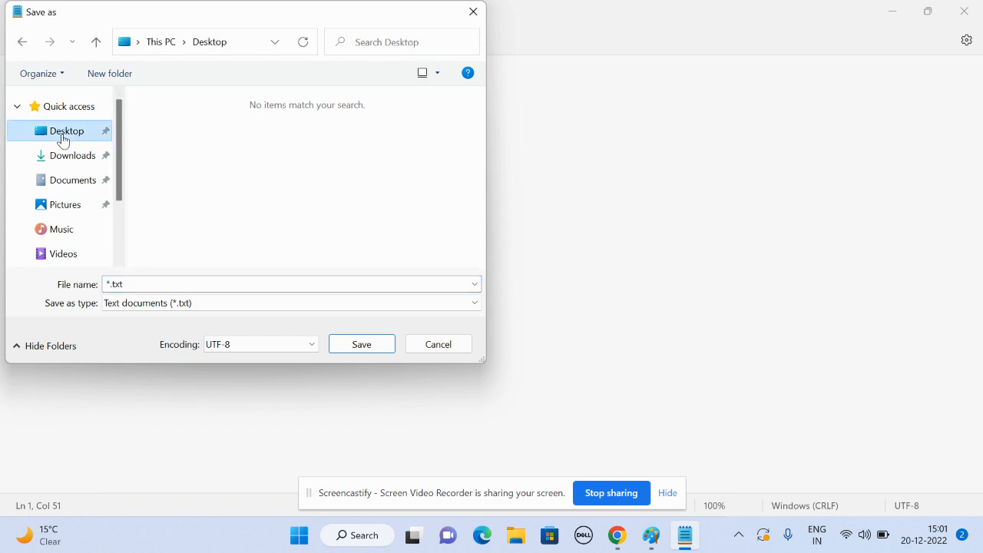
left_click(146, 286)
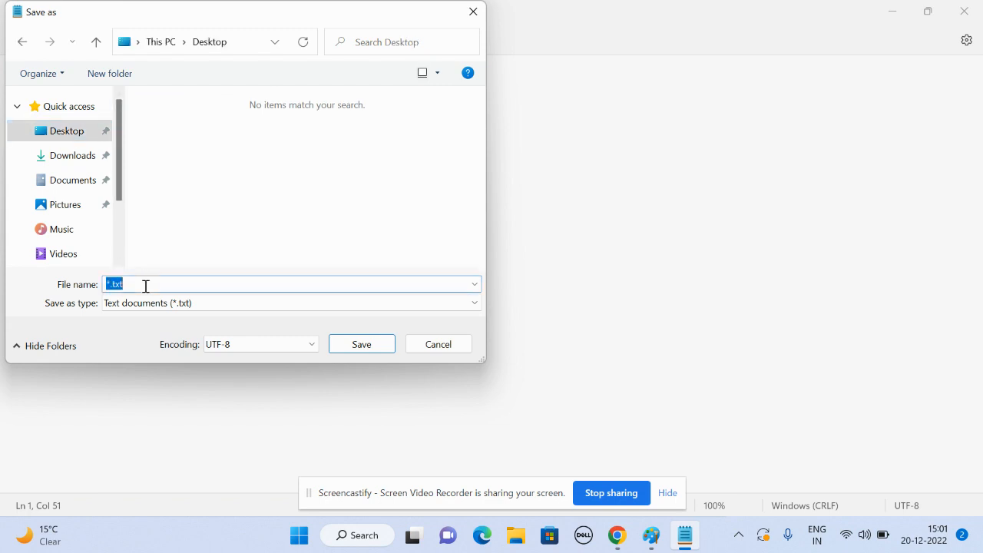
type("Test")
left_click(376, 345)
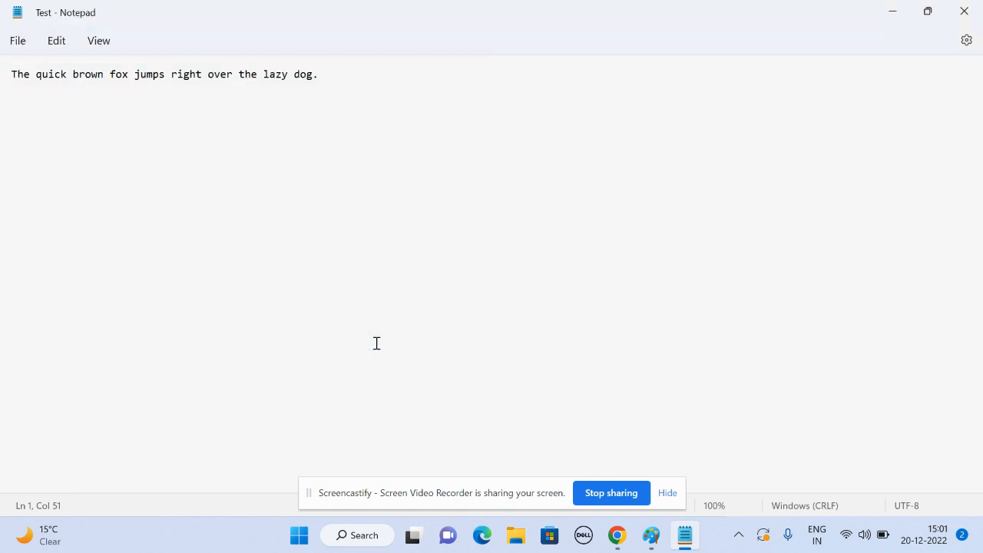
Check the desktop for the saved Test file and return to the Notepad document.
key("super+d")
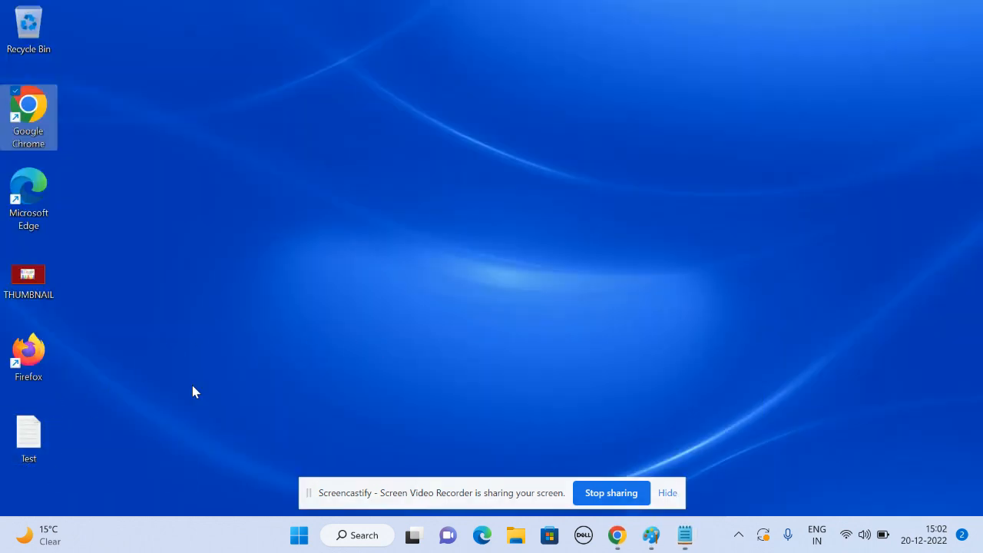
left_click(688, 541)
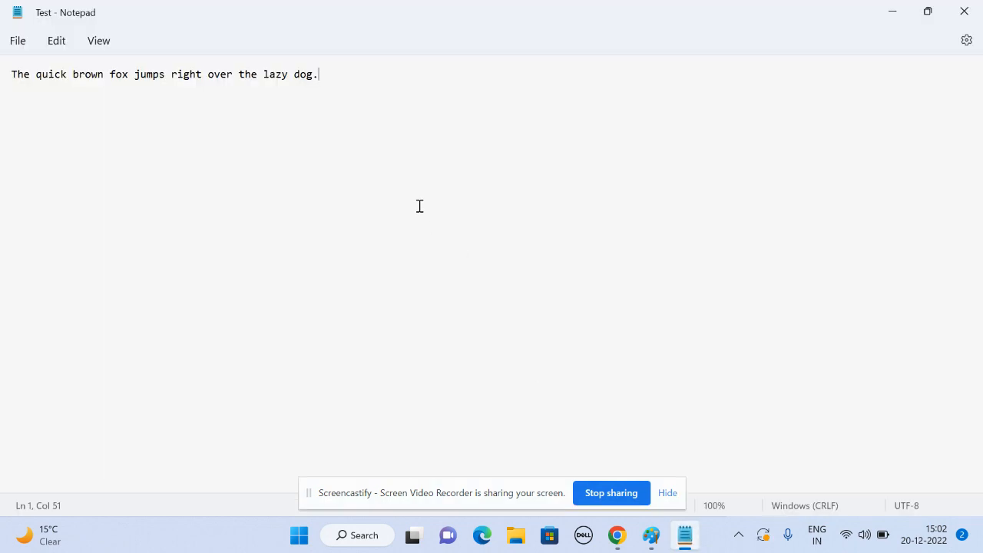
left_click(19, 41)
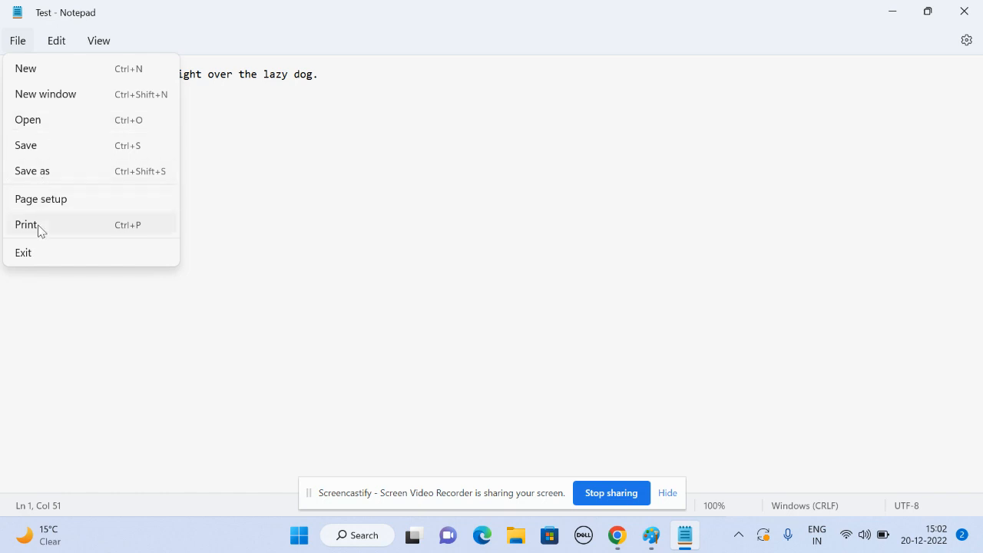
left_click(59, 131)
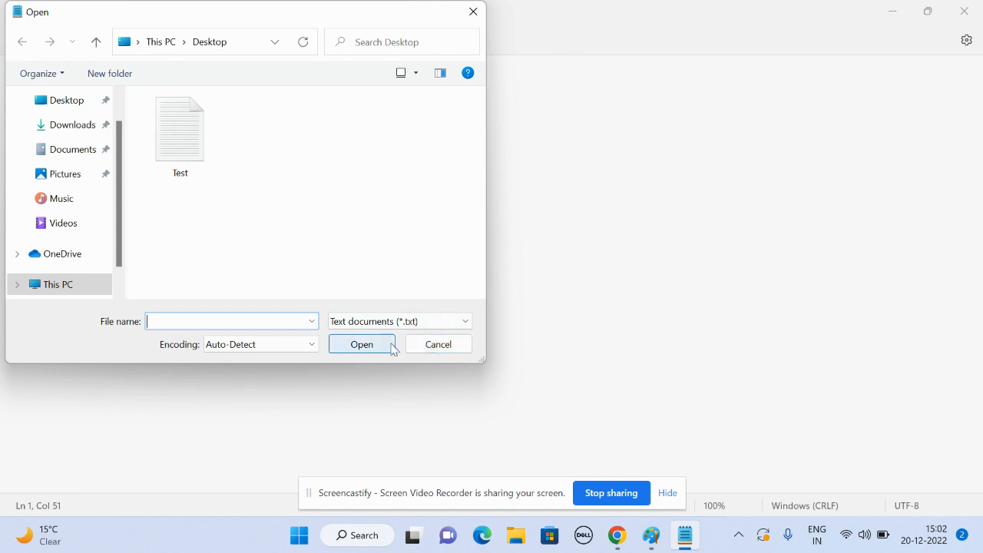
left_click(437, 345)
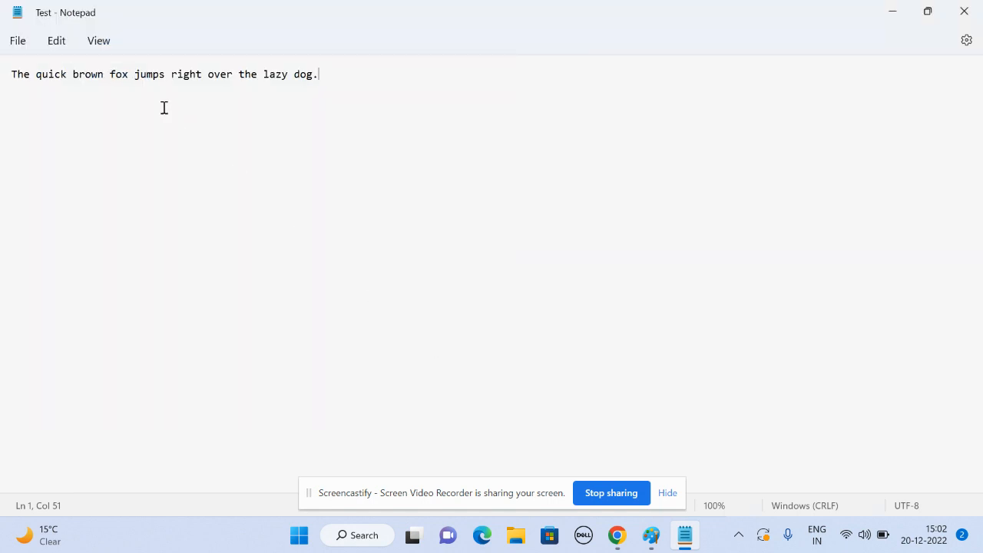
Undo the typed sentence and paste the clipboard text "Dice Error 86 | Error in Dice | How to resolve Dice issue".
left_click(54, 46)
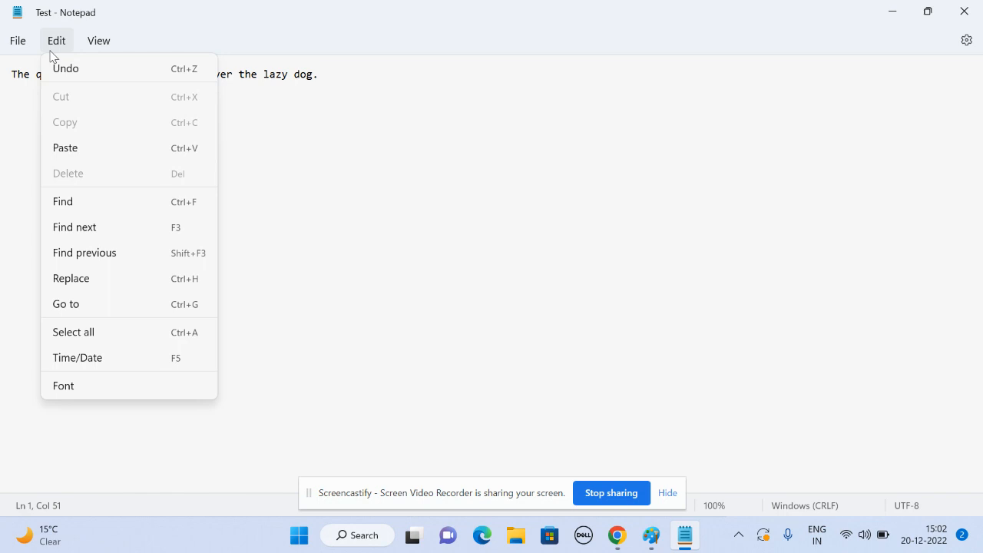
left_click(66, 69)
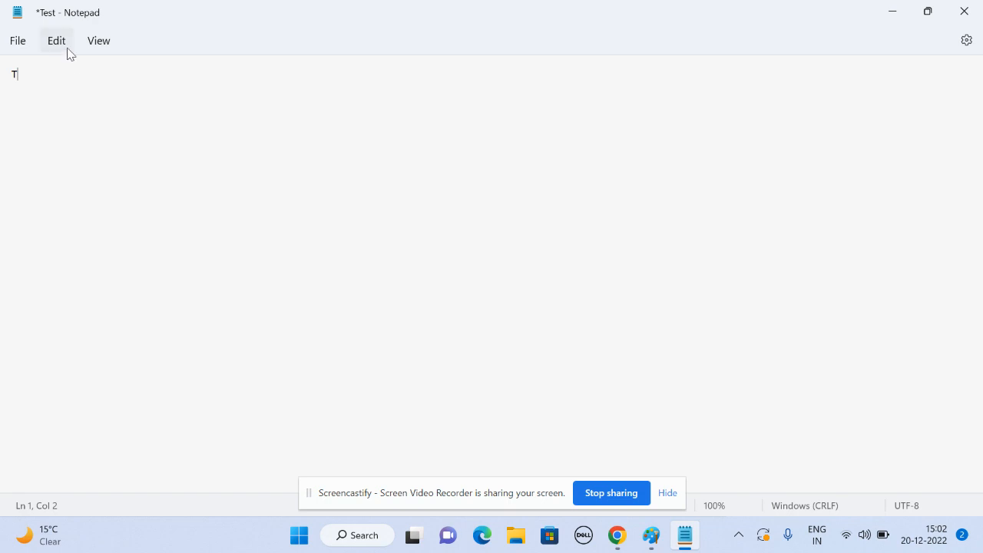
left_click(62, 42)
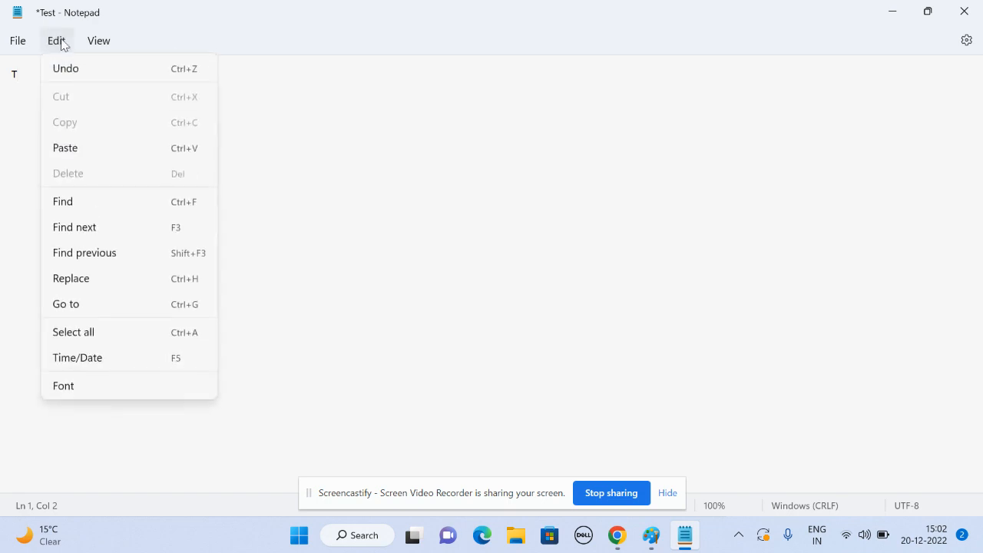
left_click(87, 149)
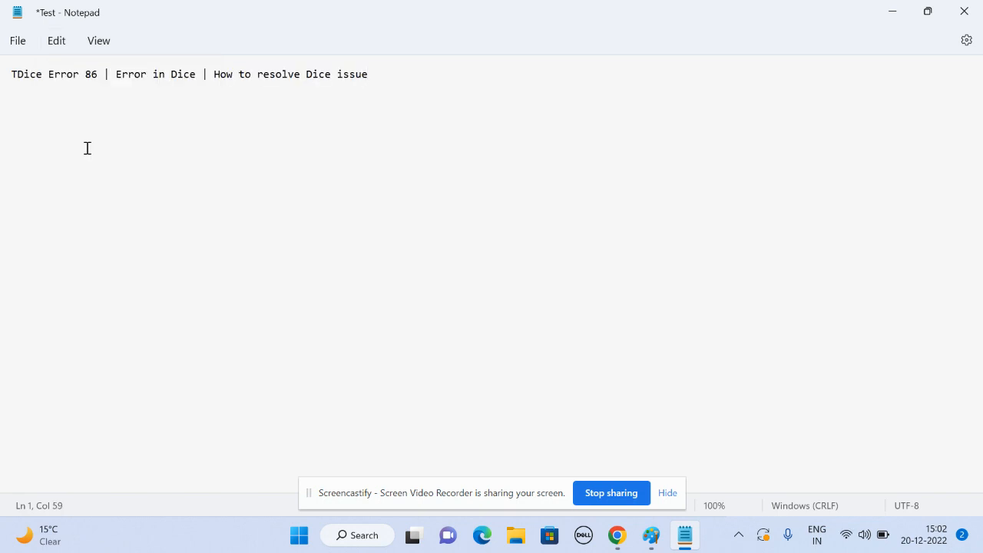
Find the word "error" in the document and close the search.
left_click(61, 45)
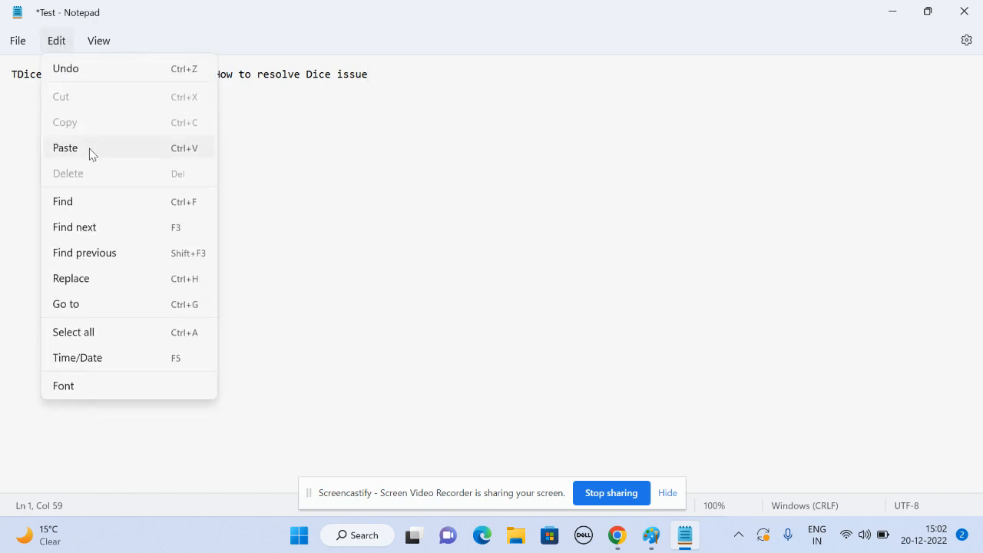
left_click(103, 197)
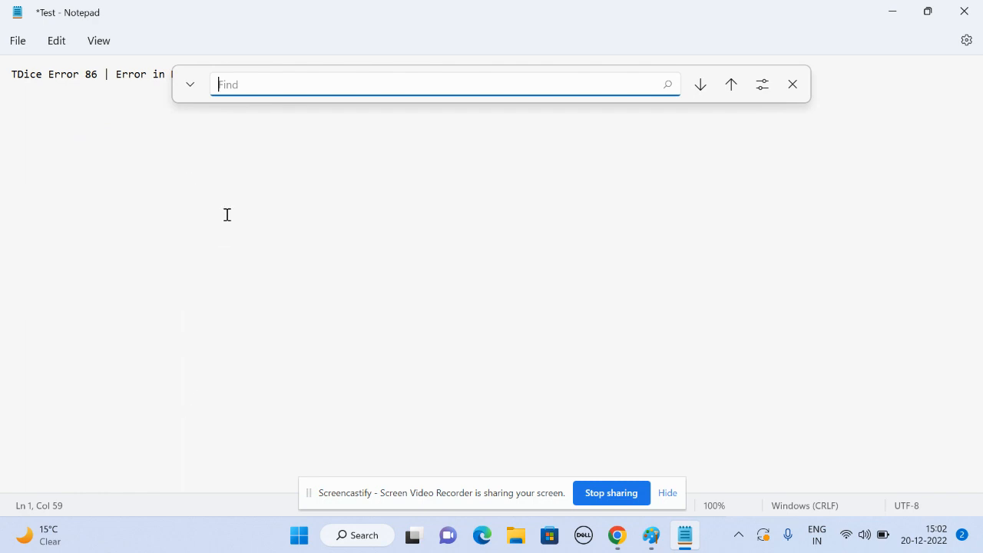
type("error")
key("Return")
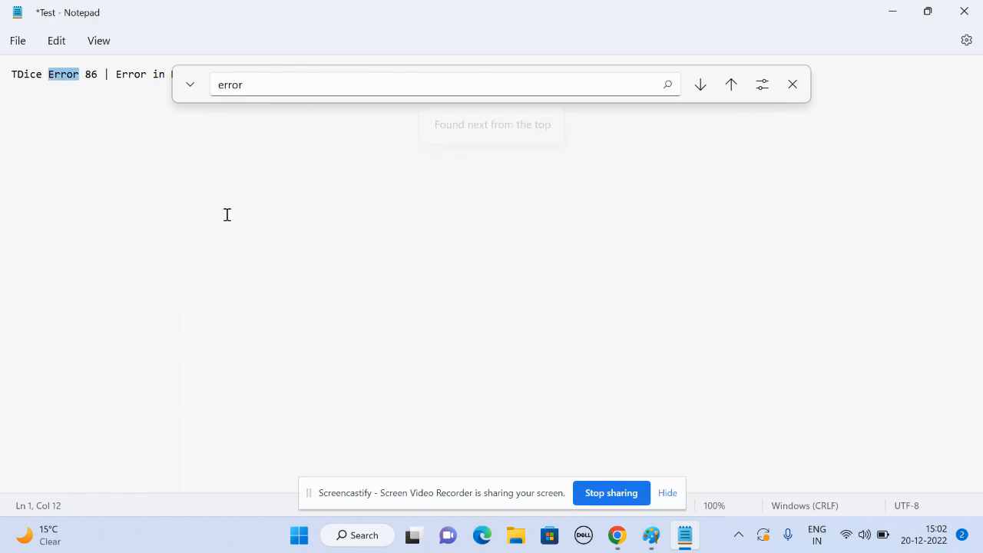
key("Escape")
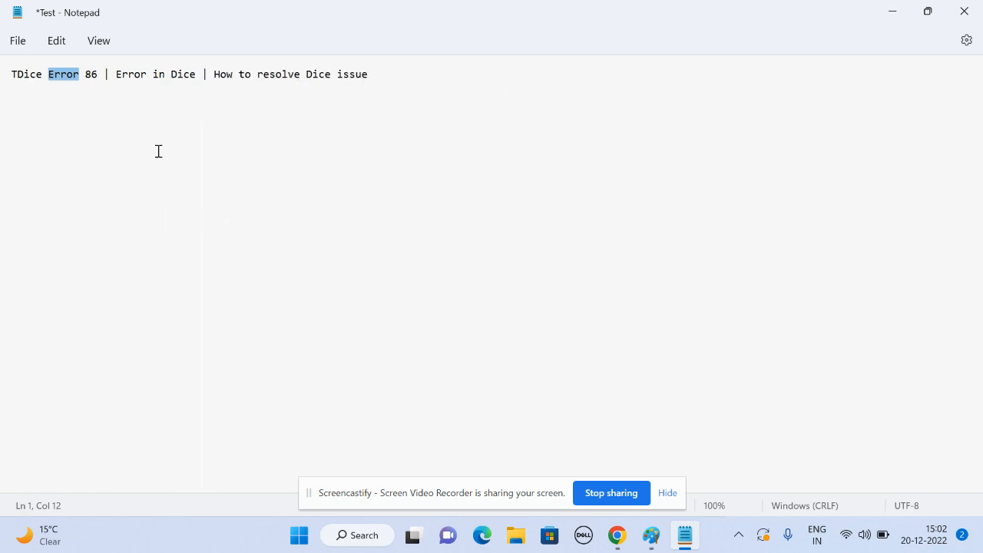
left_click(66, 48)
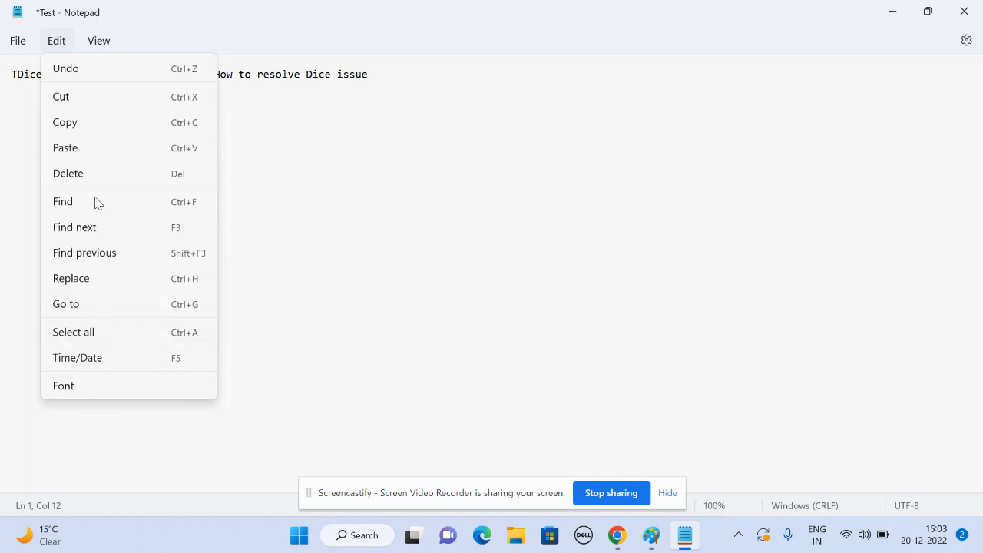
left_click(78, 393)
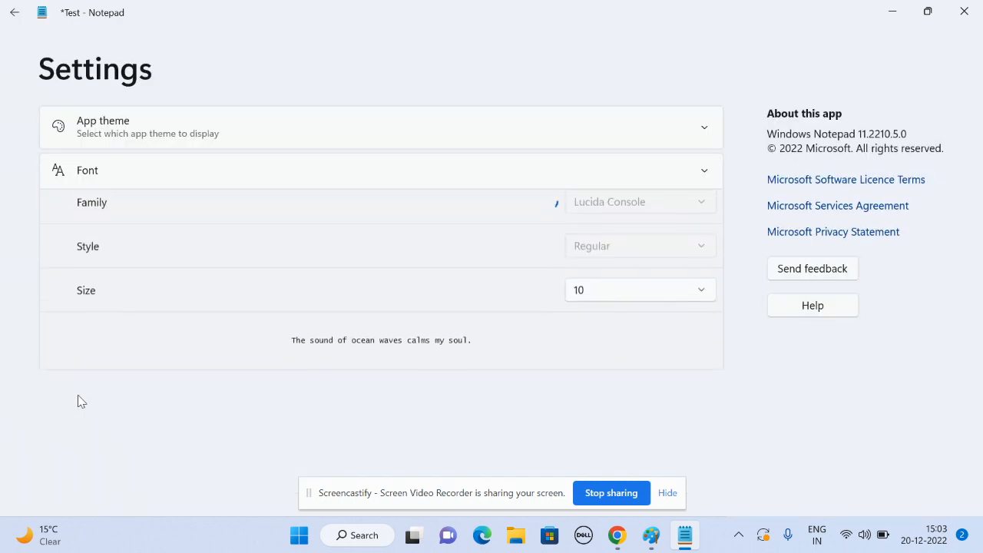
left_click(14, 12)
Replace the first occurrence of "Error" in the text with "hello" and close the find-and-replace bar.
left_click(55, 44)
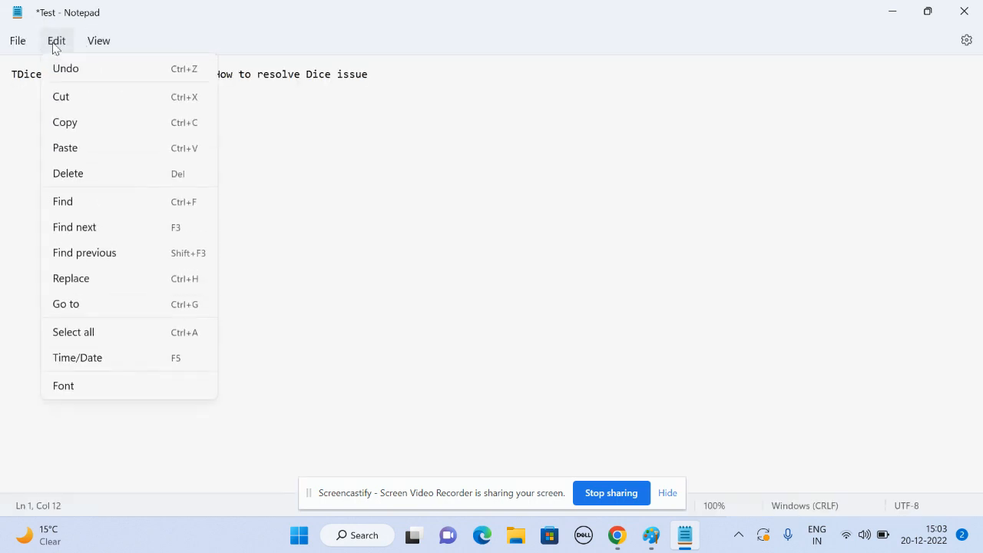
left_click(70, 278)
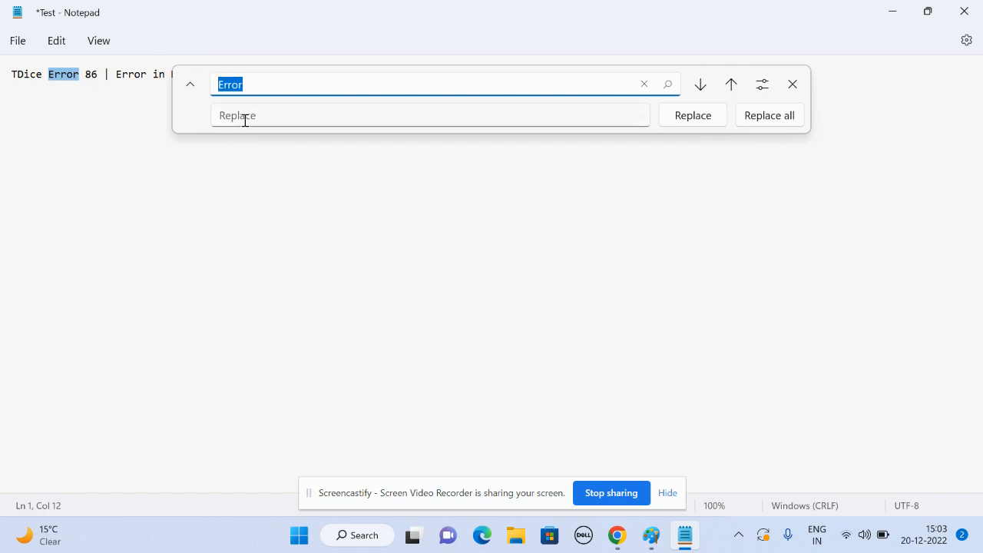
left_click(247, 114)
type("hello")
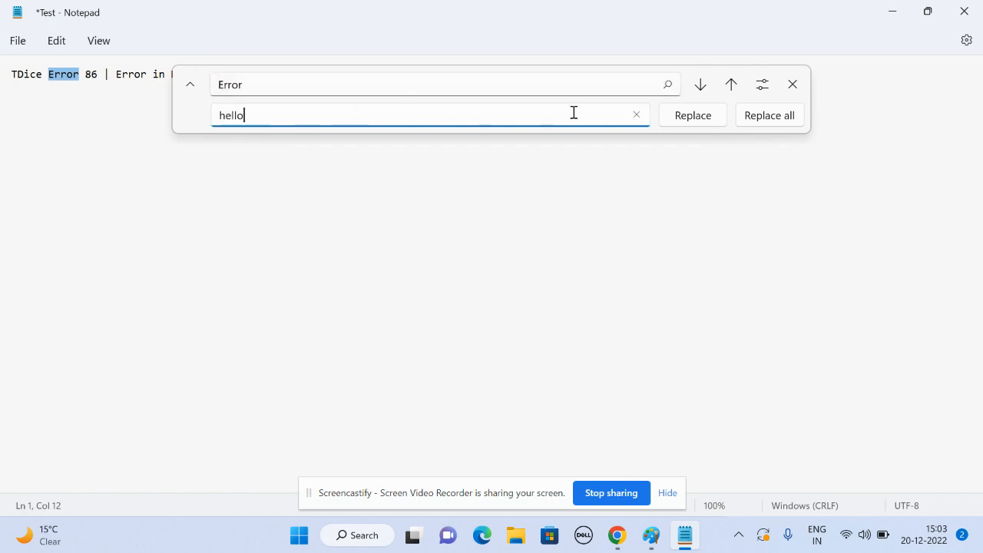
left_click(680, 117)
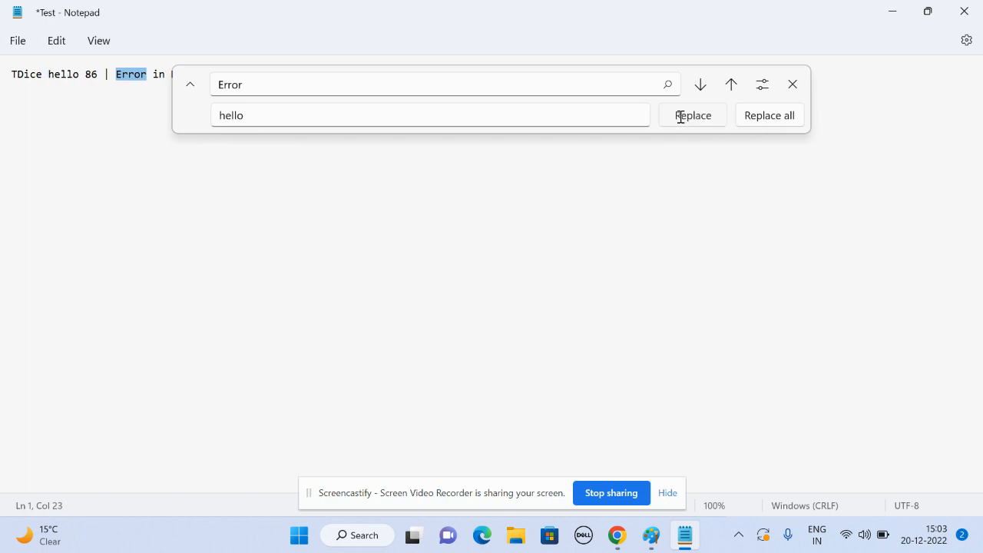
left_click(790, 86)
Zoom the document in one level to 110%.
left_click(59, 39)
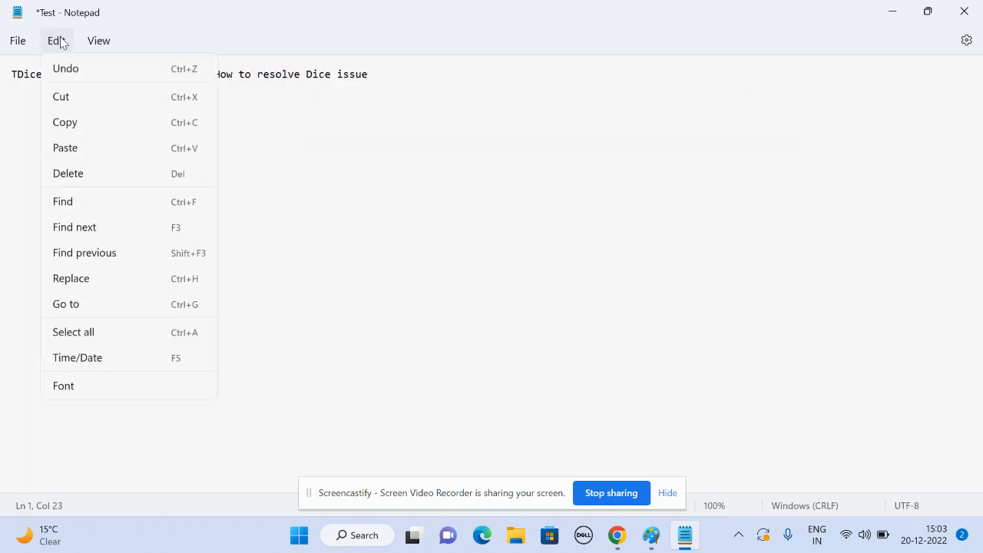
left_click(89, 44)
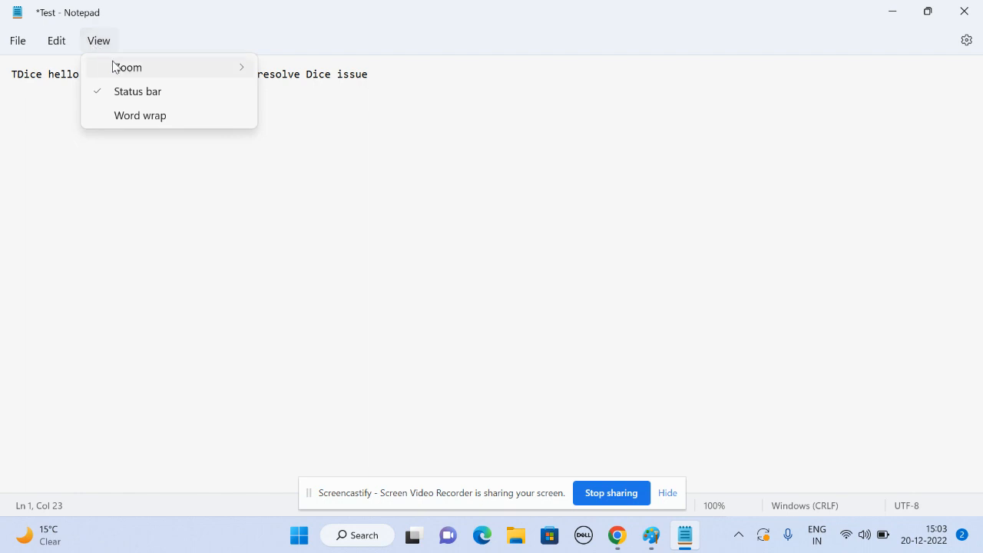
mouse_move(115, 66)
left_click(286, 72)
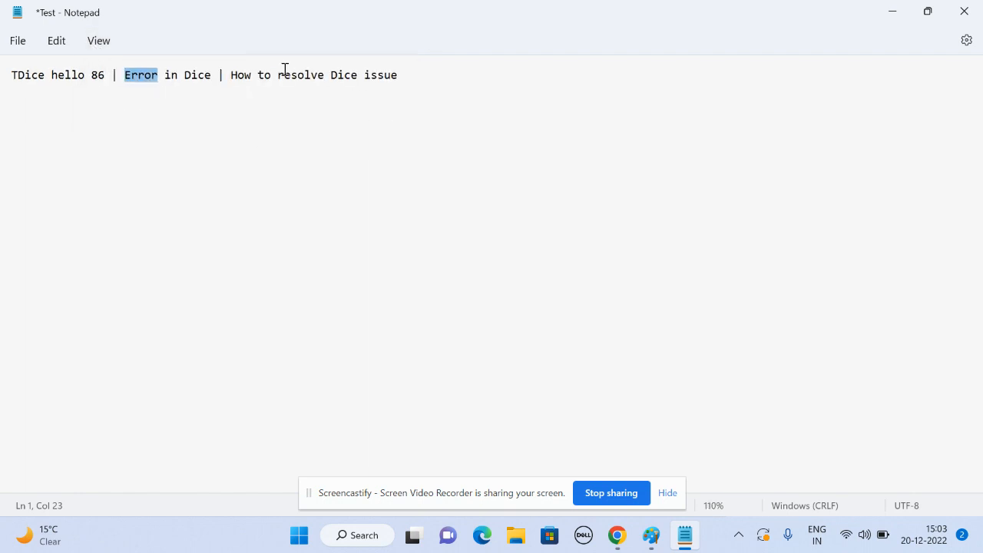
left_click(101, 39)
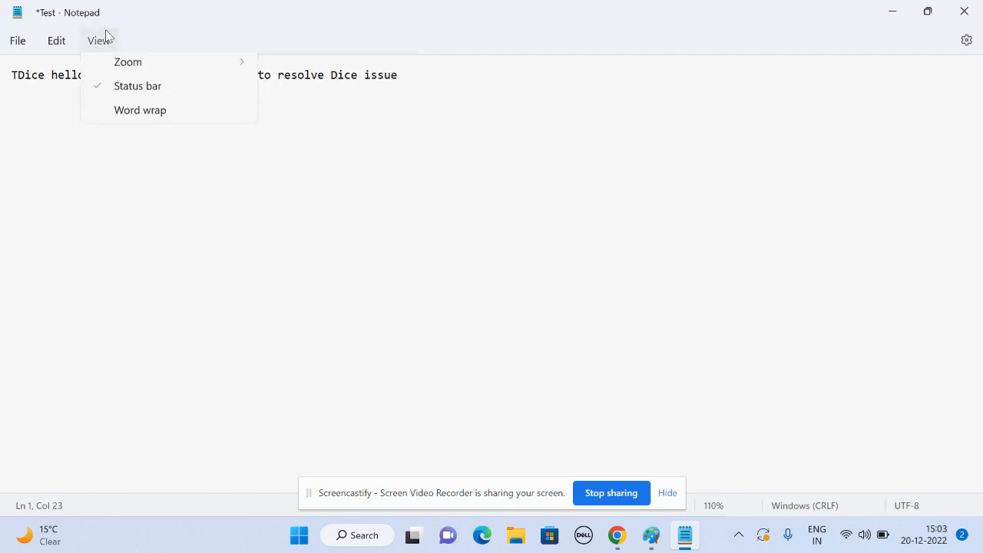
left_click(128, 199)
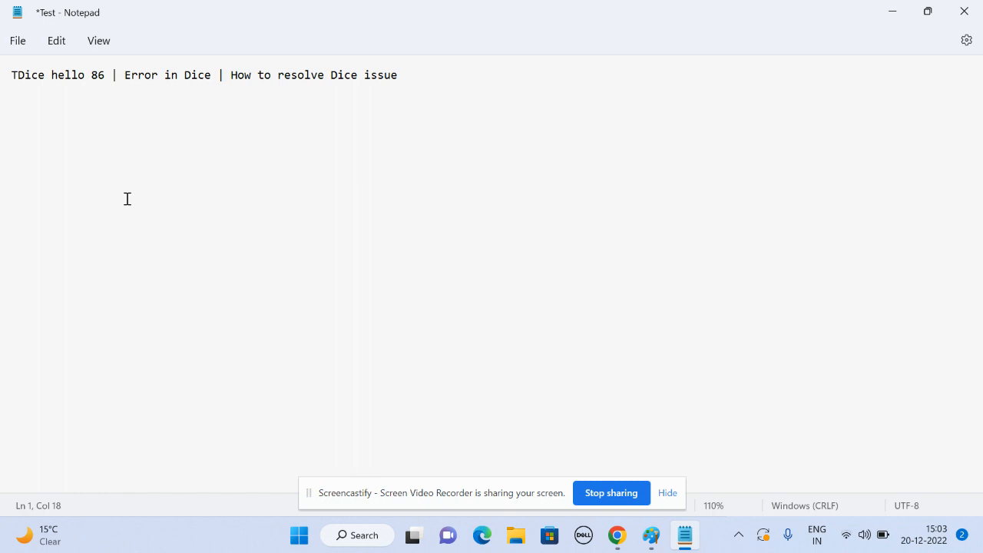
Delete the entire line of text from the document, leaving the page empty.
triple_click(144, 70)
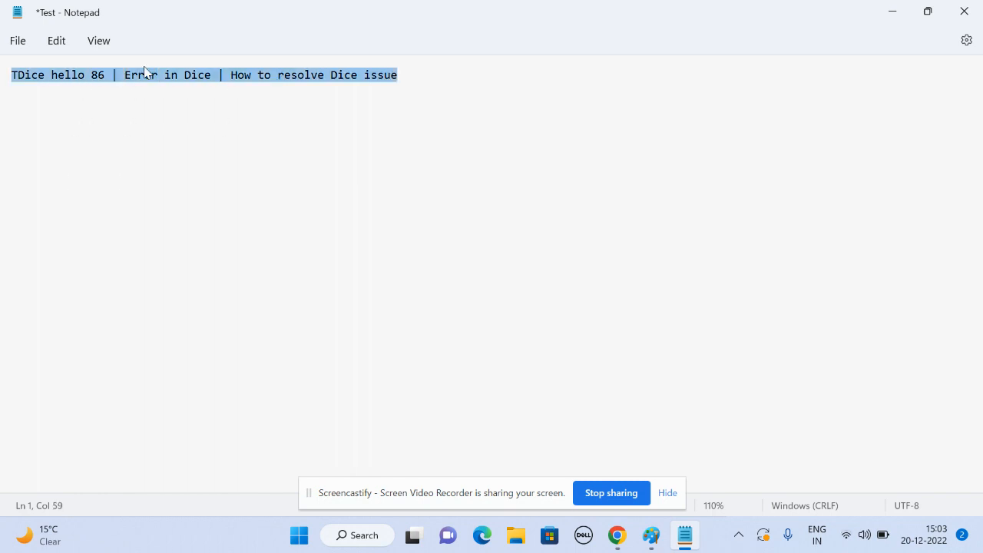
key("BackSpace")
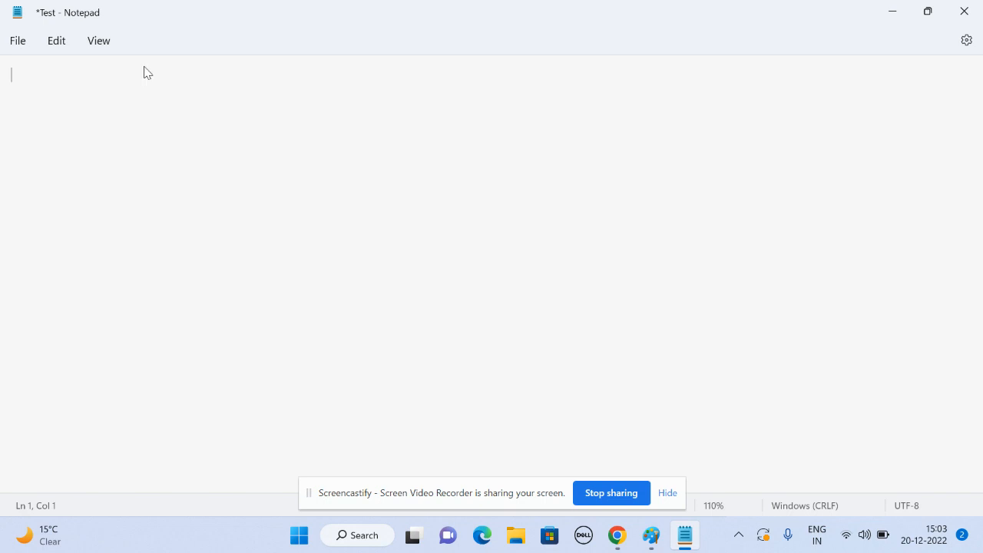